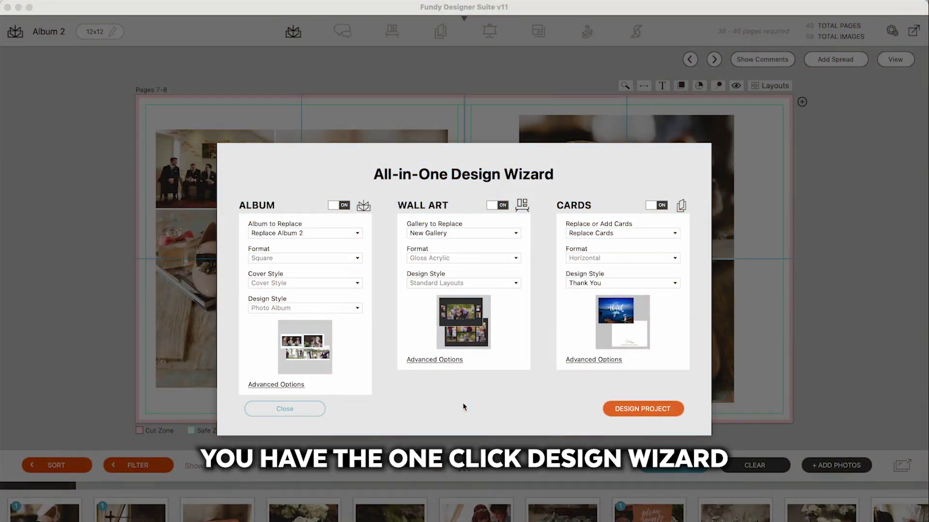
Browse the Album Layouts and apply a tall-central-photo layout to the Pages 7-8 spread
left_click(300, 409)
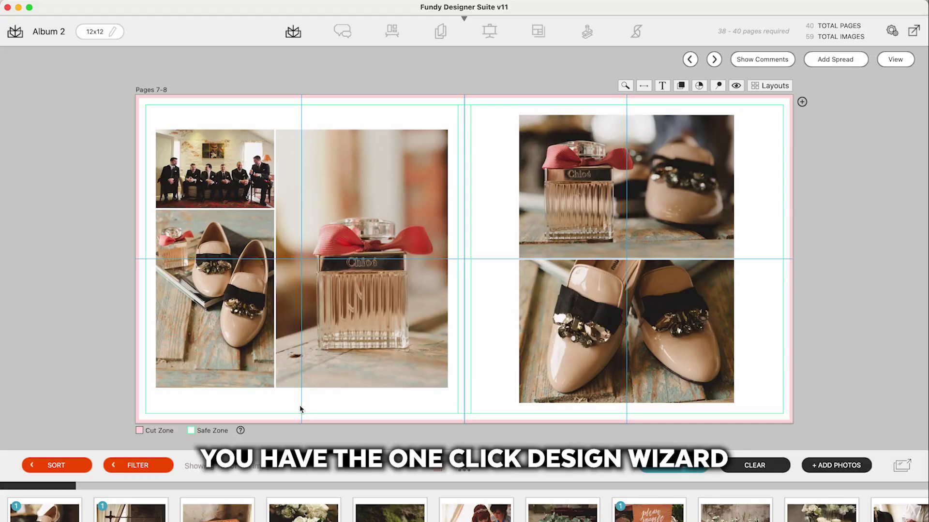
left_click(773, 87)
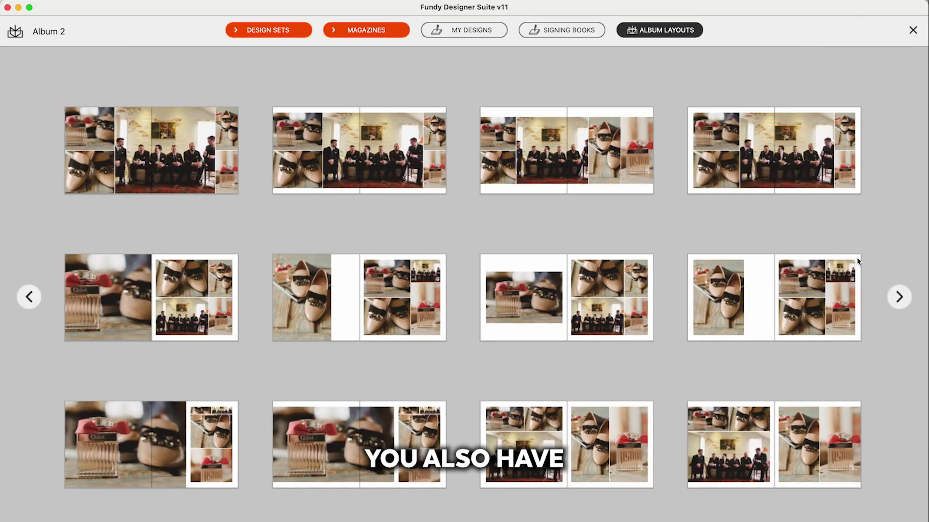
left_click(898, 297)
left_click(899, 297)
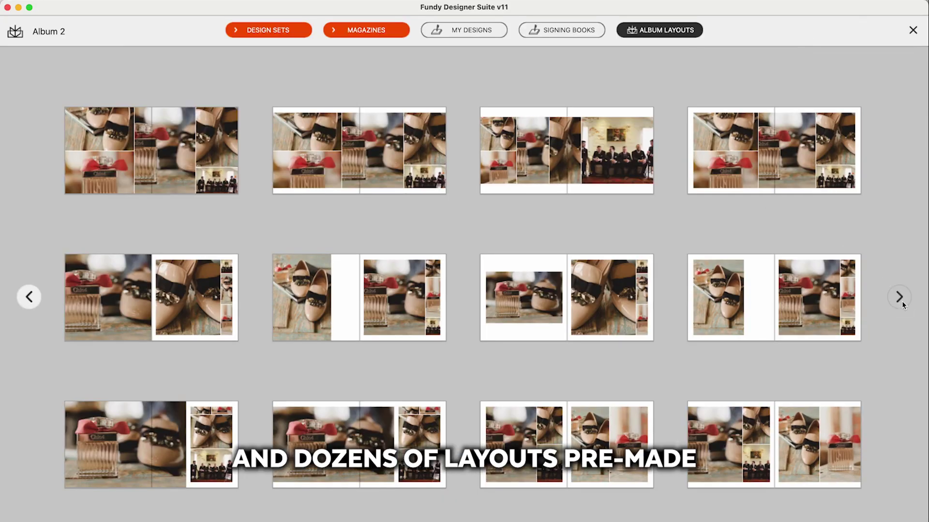
left_click(899, 298)
left_click(900, 297)
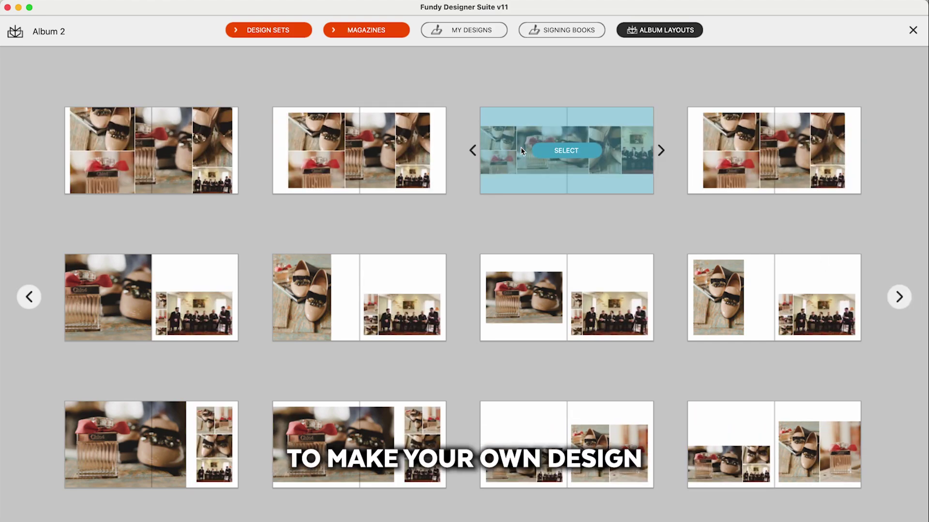
left_click(401, 150)
left_click(530, 246)
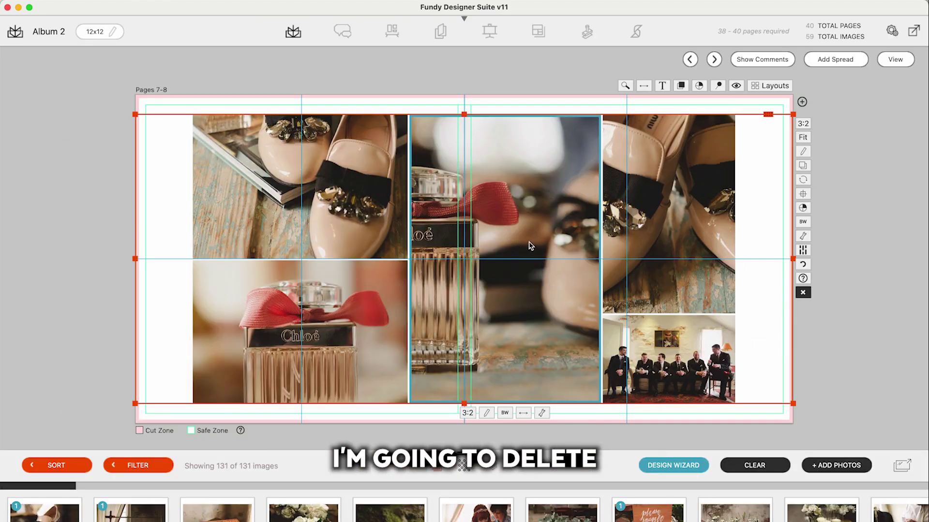
Clear the spread and place the father-and-bride photo, sizing its frame to the right page
left_click(802, 292)
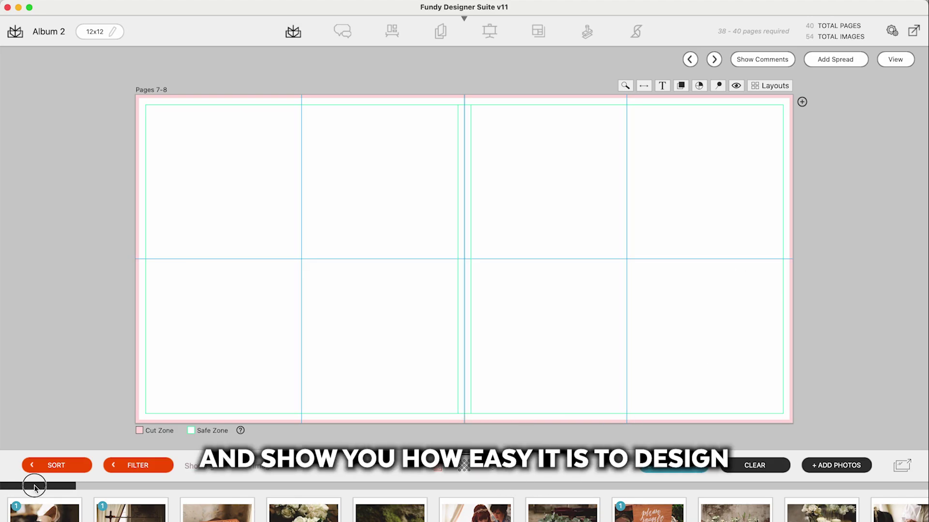
left_click_drag(34, 487, 310, 491)
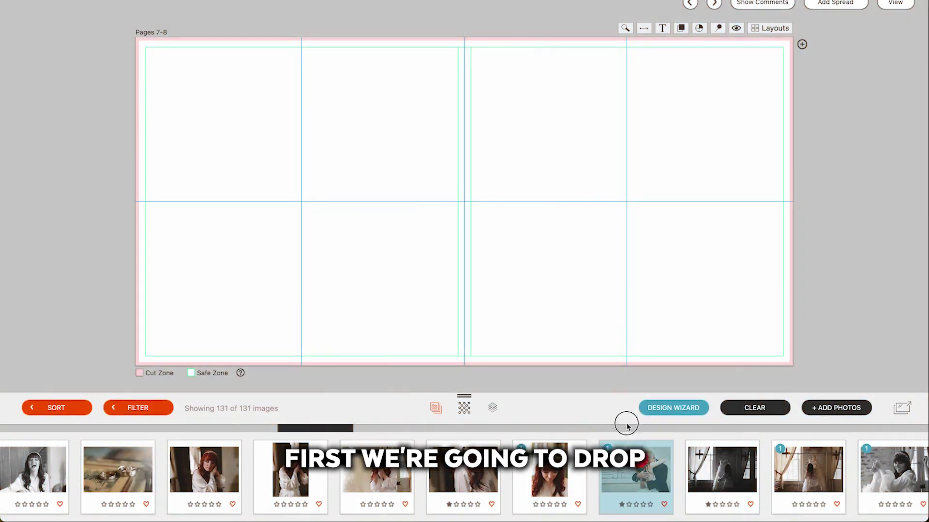
left_click_drag(627, 425, 552, 178)
left_click(551, 178)
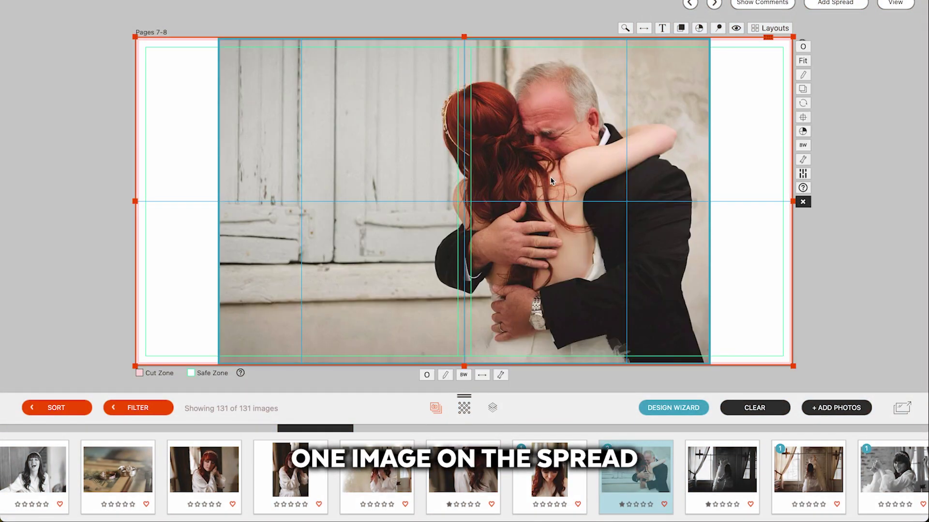
left_click_drag(134, 366, 354, 273)
left_click_drag(329, 336, 333, 474)
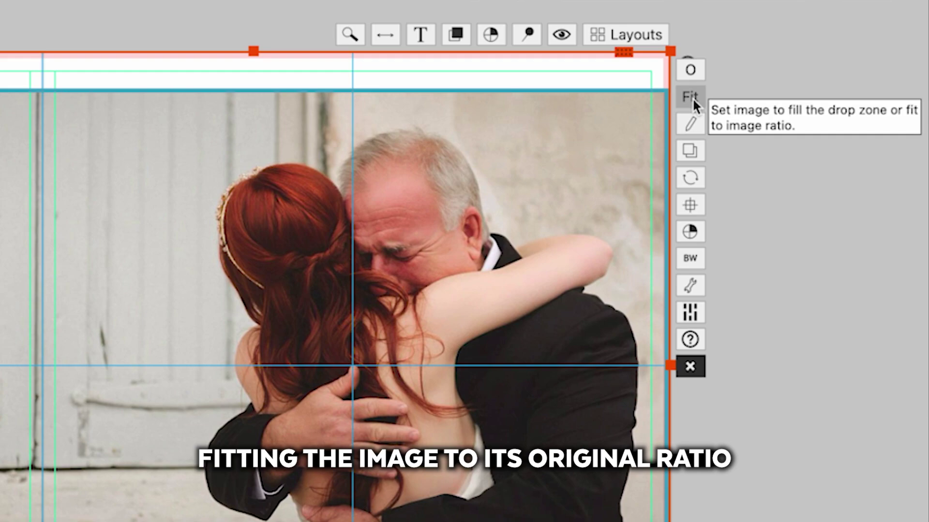
Switch the photo from Fit to Fill and snap its left edge to the page fold using the grid
left_click(692, 97)
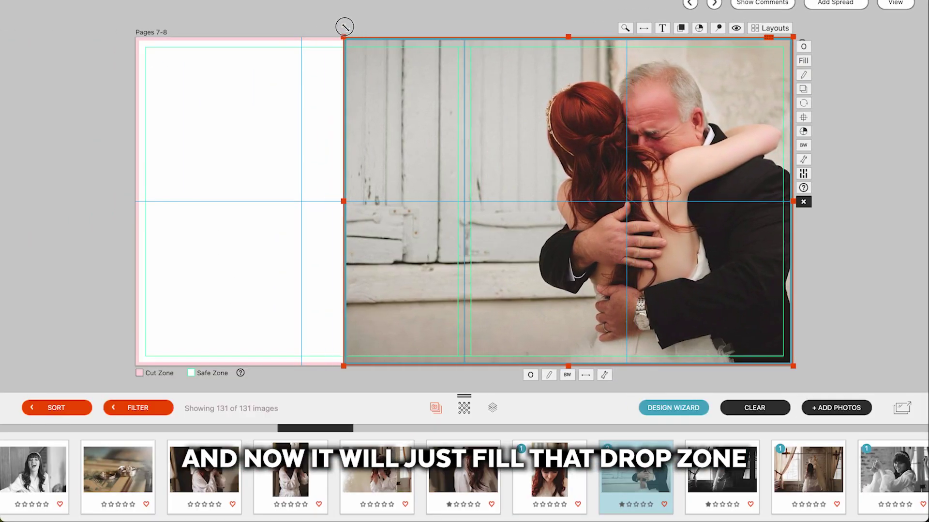
left_click_drag(345, 26, 375, 29)
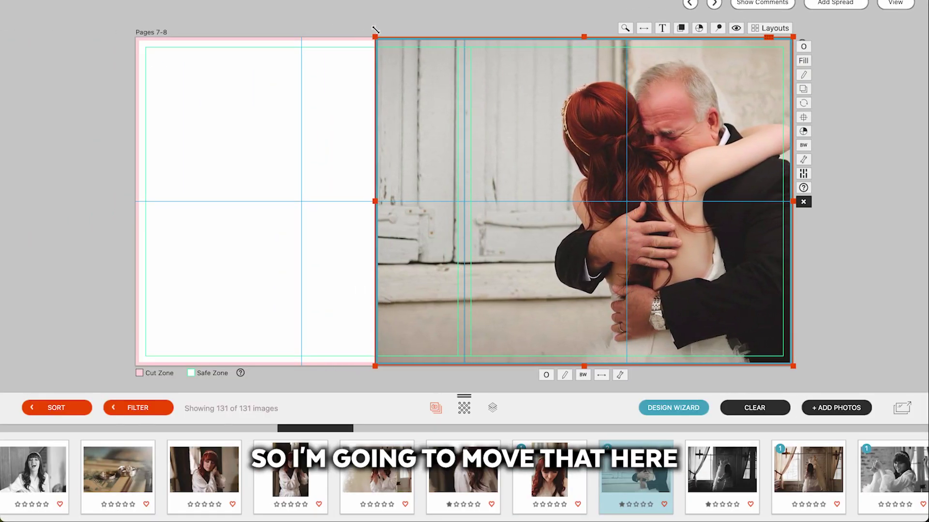
key("g")
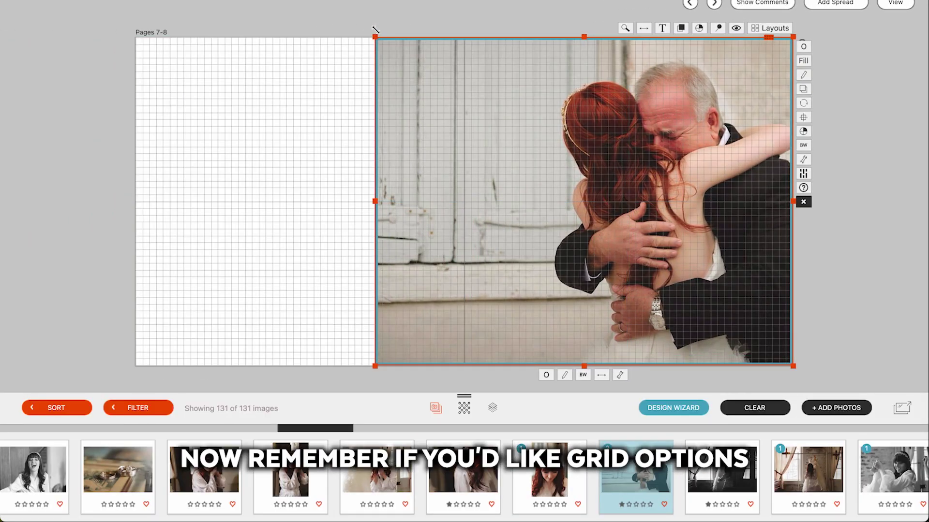
mouse_move(373, 34)
left_mouse_down()
mouse_move(365, 35)
mouse_move(382, 35)
mouse_move(362, 35)
mouse_move(392, 31)
mouse_move(357, 31)
mouse_move(374, 31)
left_mouse_up()
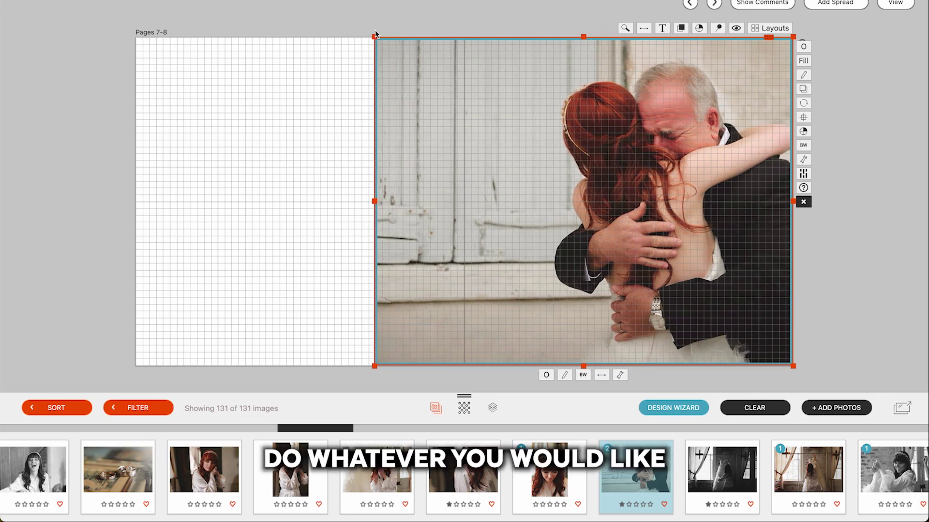
Drop three bride photos onto the left page and enlarge the collage into a tall column
left_click(550, 475)
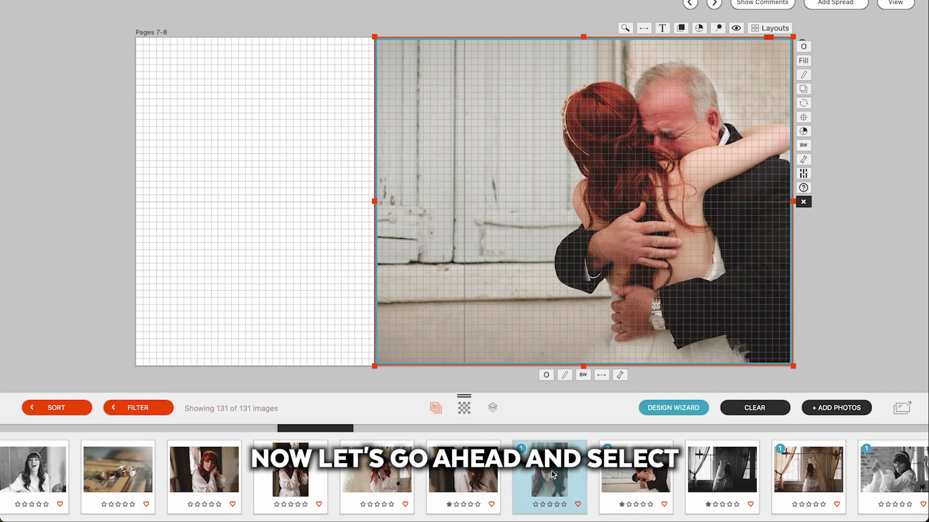
left_click(403, 477, "shift")
left_click_drag(403, 477, 248, 166)
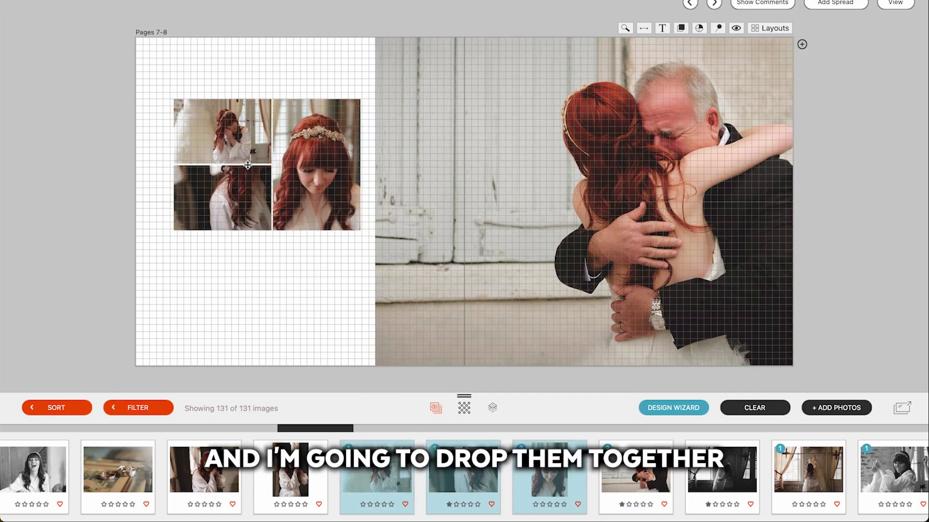
left_click(256, 180)
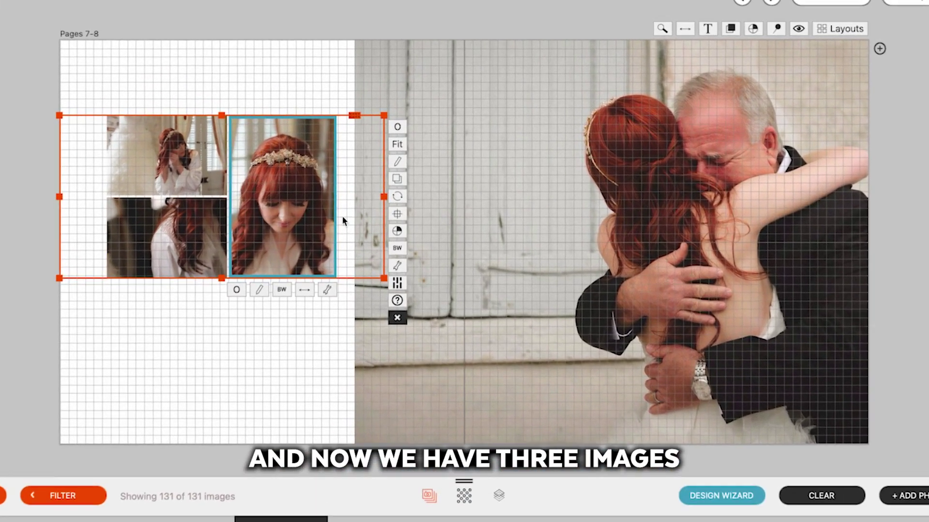
left_click_drag(383, 277, 326, 414)
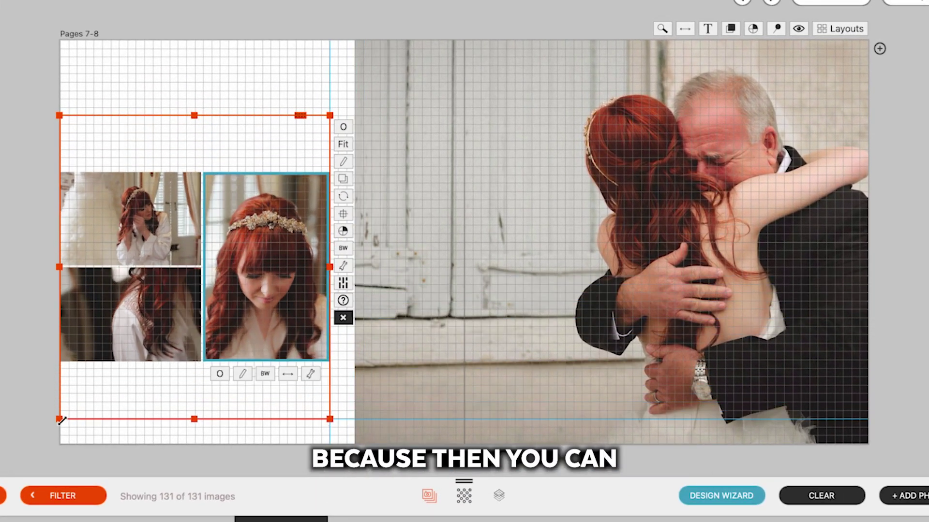
left_click_drag(59, 419, 101, 420)
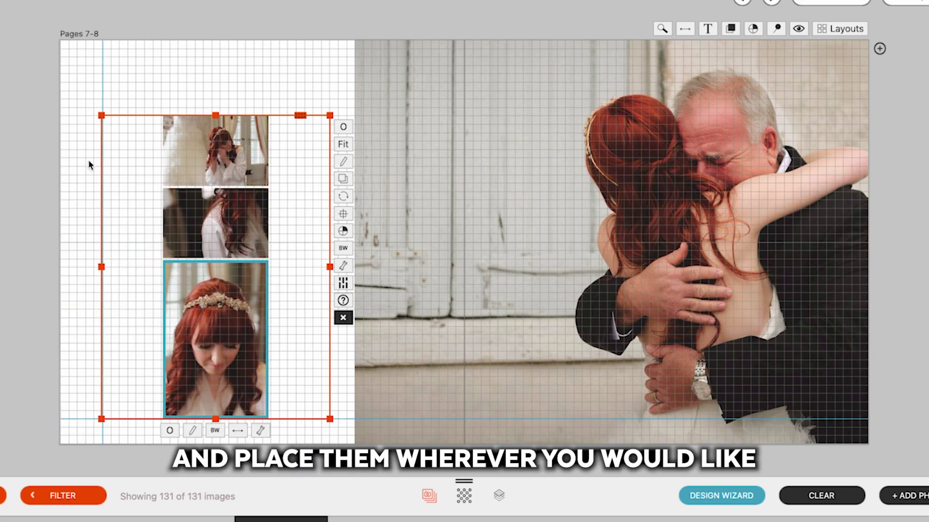
left_click_drag(101, 116, 99, 74)
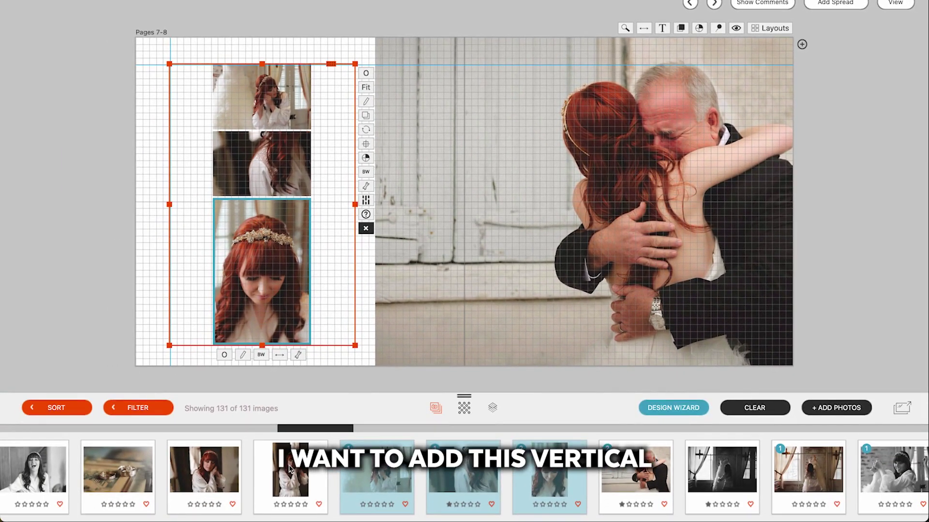
Add a fourth photo to the group and move the middle-left photo to the bottom-right slot
left_click(289, 469)
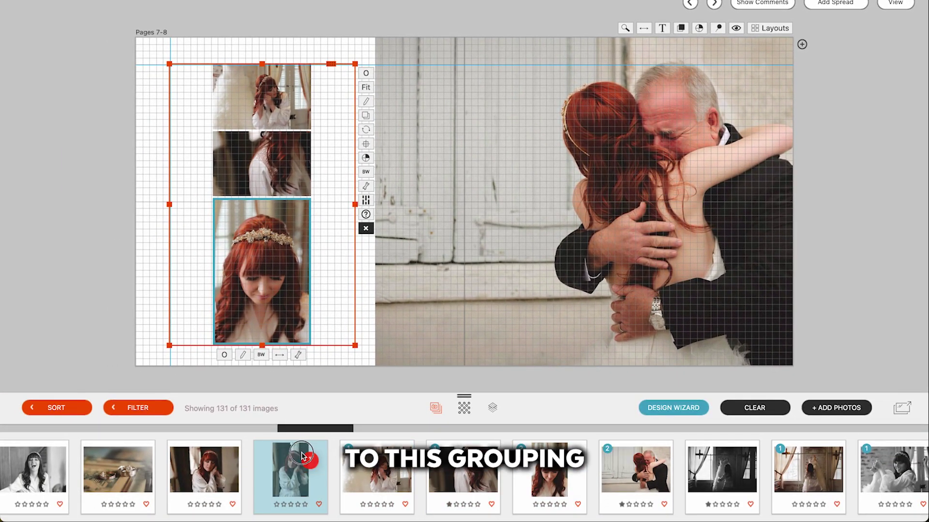
left_click_drag(302, 456, 310, 187)
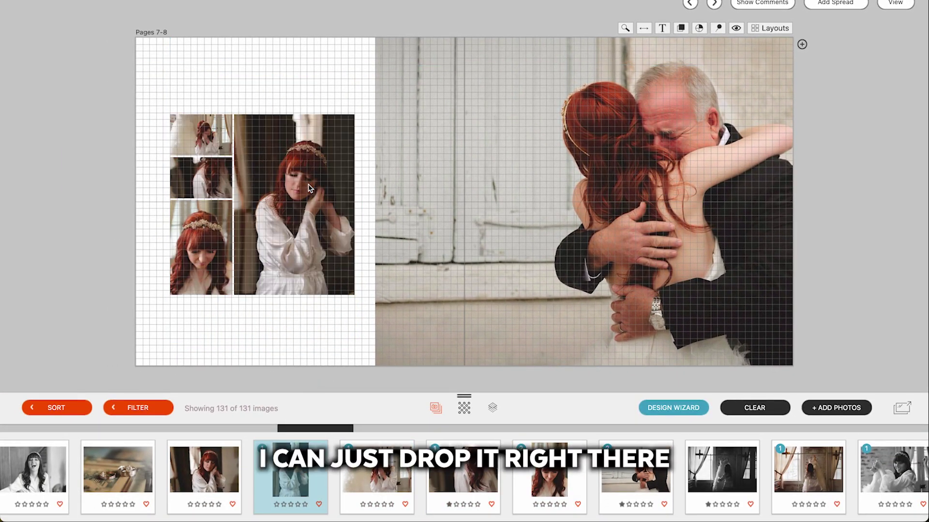
left_click(310, 188)
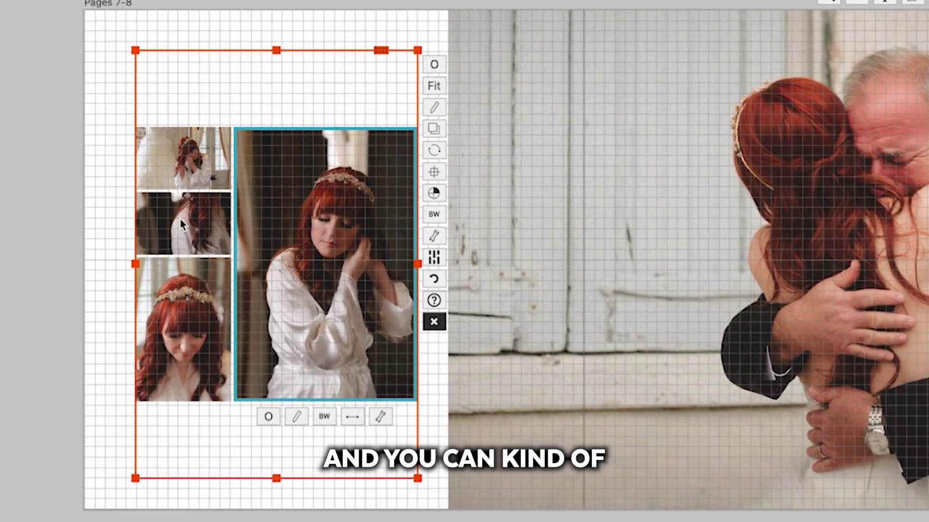
left_click(182, 212)
left_click_drag(183, 212, 300, 396)
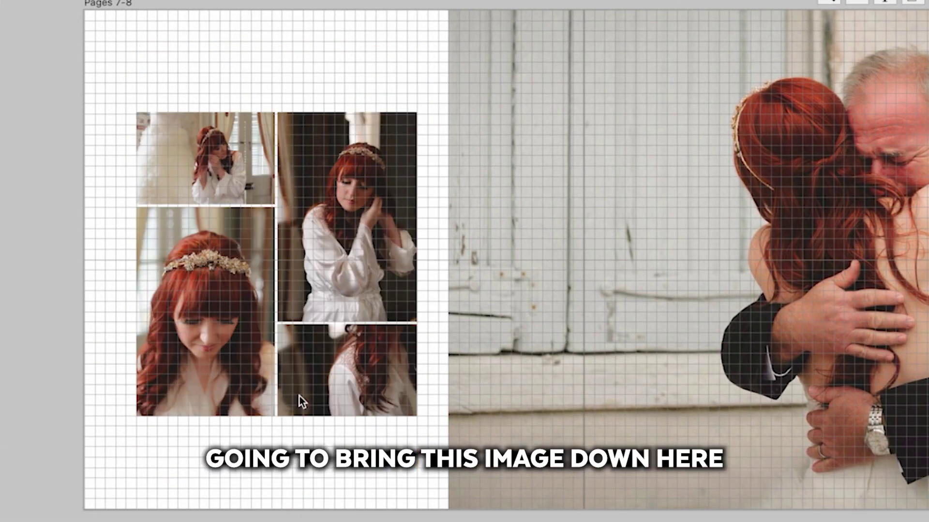
left_click(355, 358)
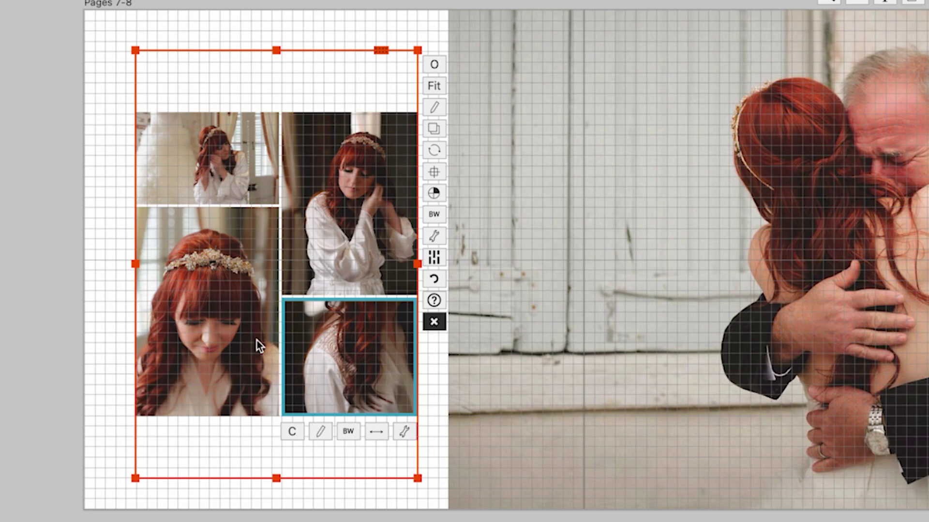
Replace the bottom-right image with the bottom-left photo
left_click(252, 342)
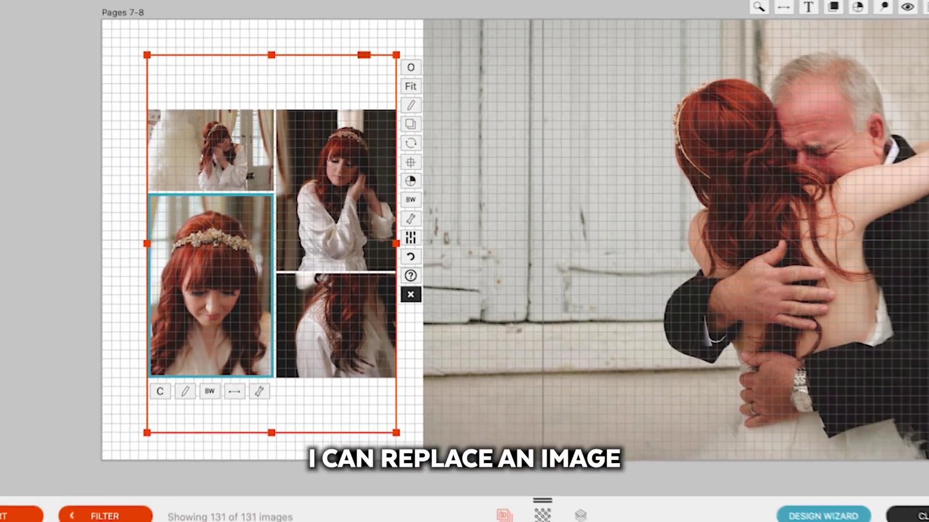
left_click_drag(255, 339, 379, 393)
left_click_drag(338, 310, 334, 297)
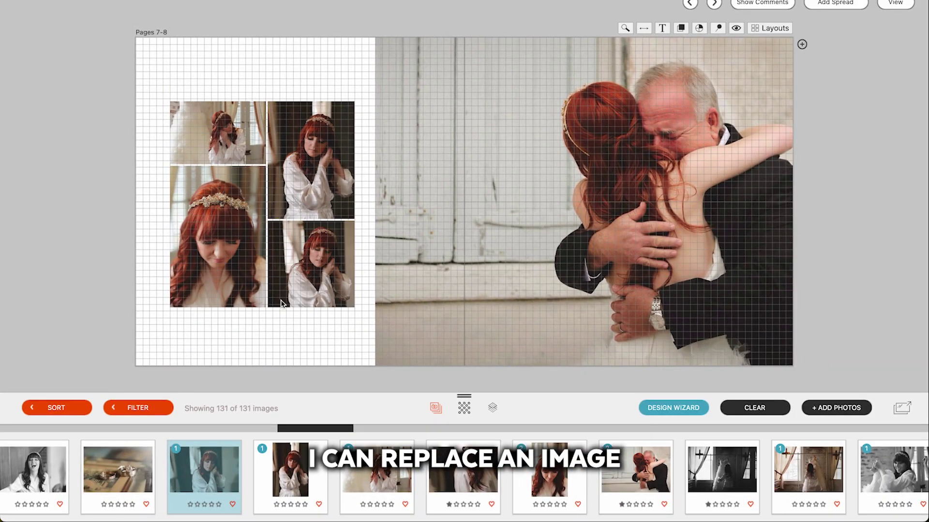
Set the group's photos to 1:1, then Vertical, and snap the grid to the top-left guides
left_click(283, 304)
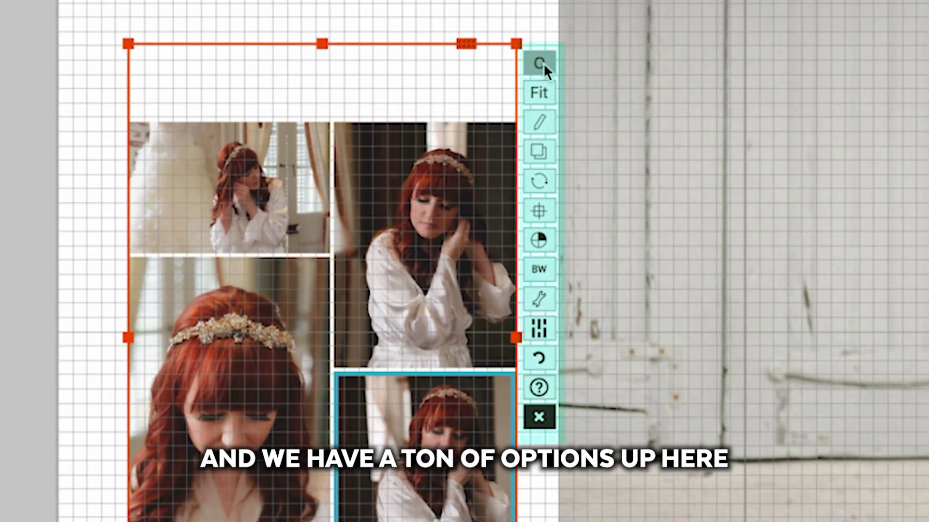
left_click(369, 74)
left_click(444, 104)
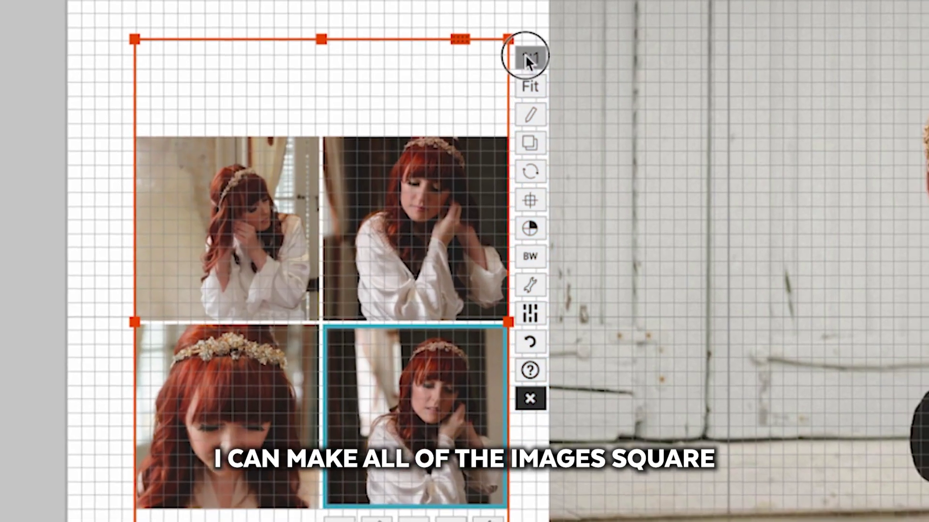
left_click(527, 58)
left_click(415, 208)
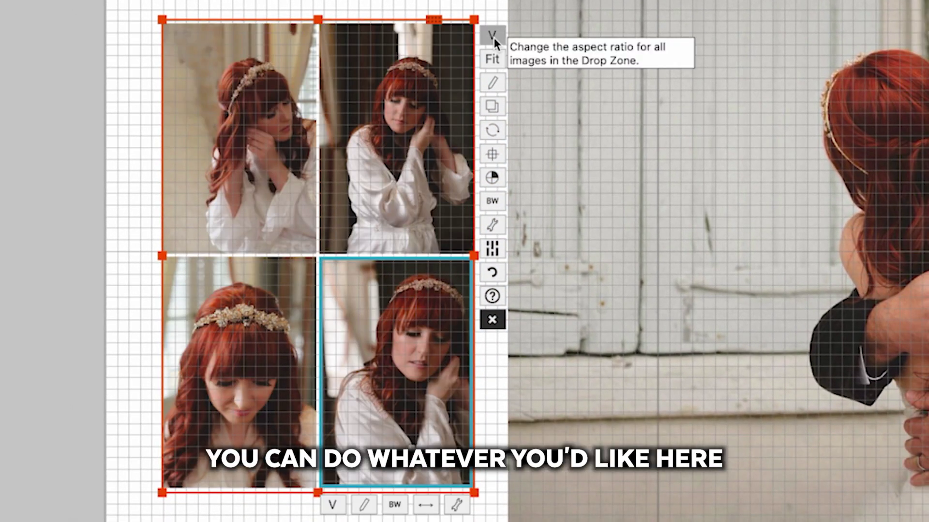
left_click_drag(427, 13, 408, 63)
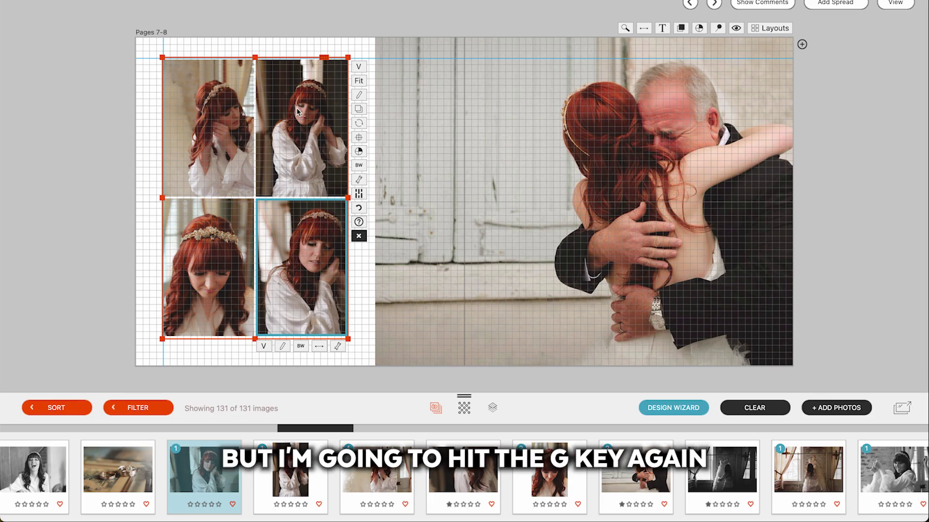
Hide the grid and centre the four-photo group on page 7 with the alignment options
key("g")
key("g")
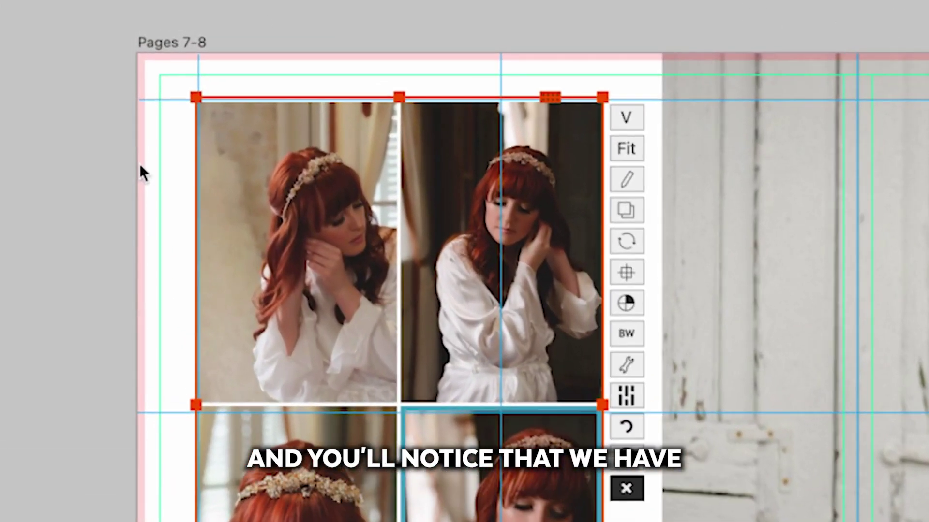
left_click(140, 166)
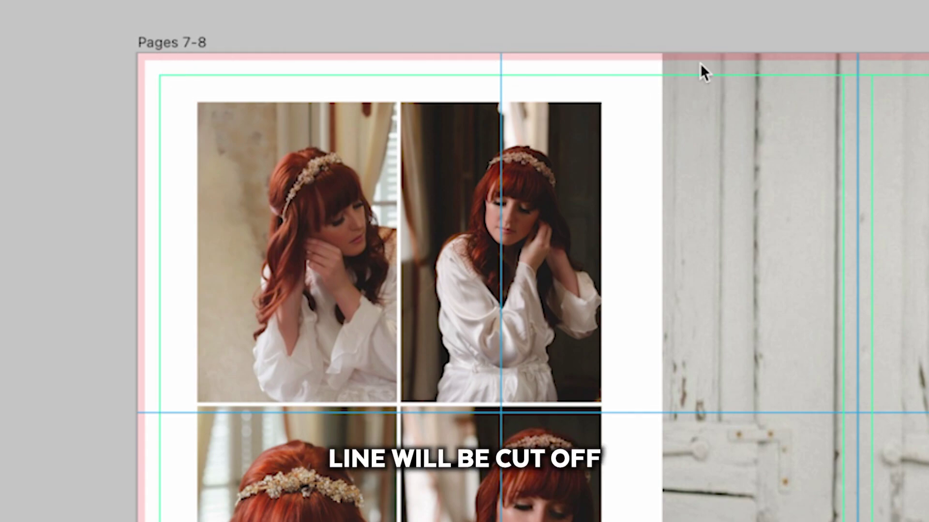
left_click(503, 116)
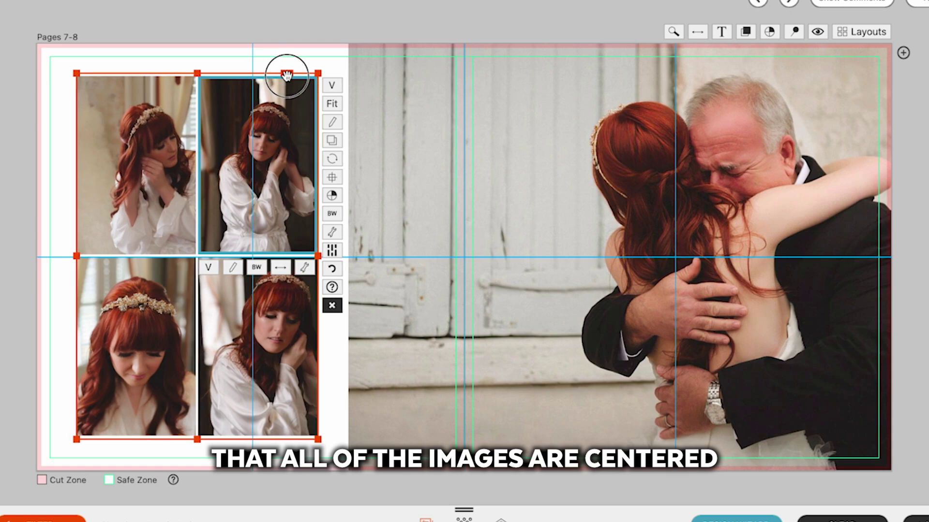
left_click_drag(287, 74, 284, 75)
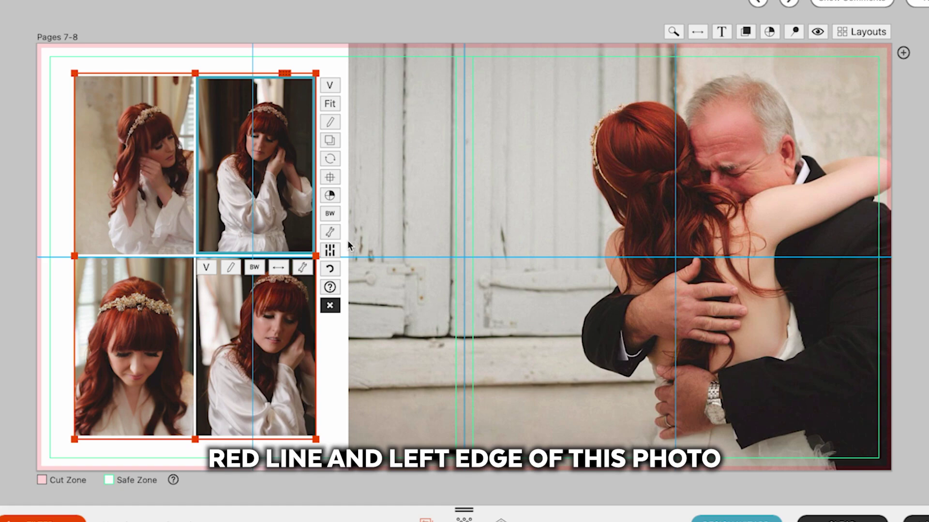
left_click_drag(284, 71, 281, 74)
left_click(457, 207)
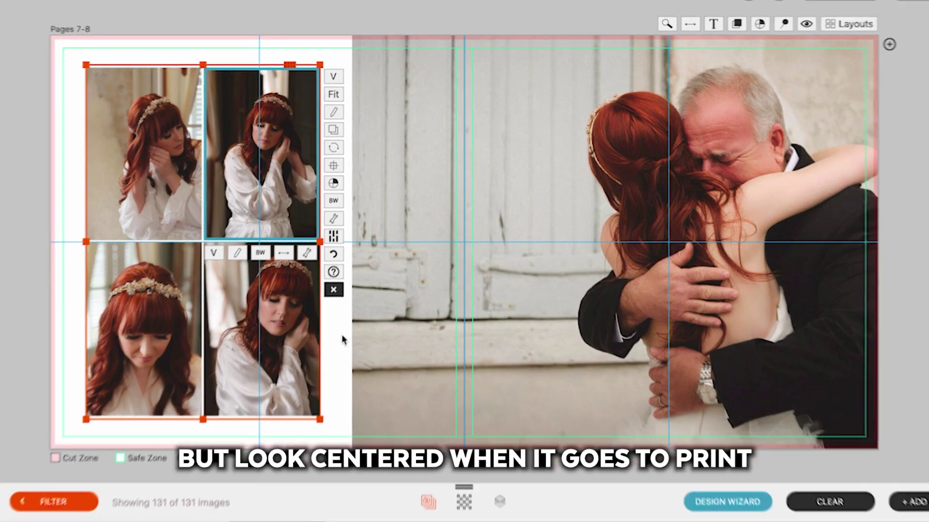
left_click(121, 104)
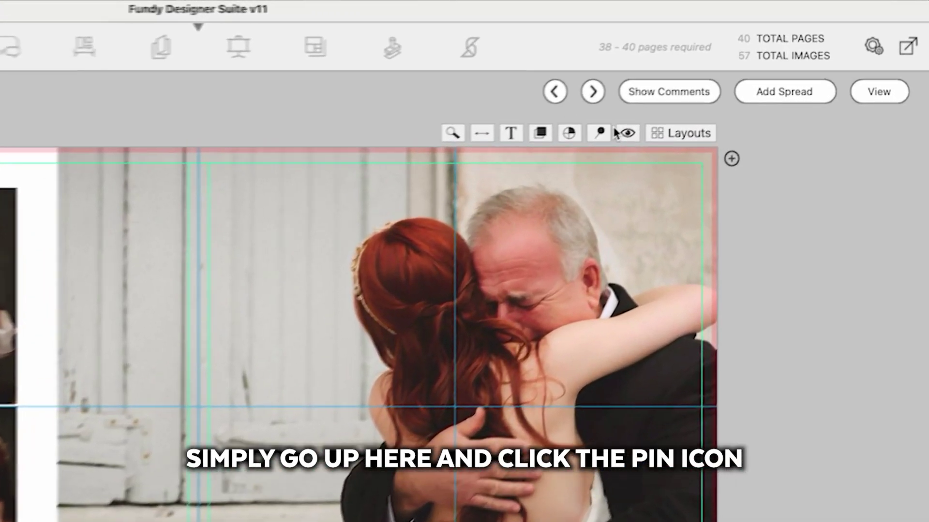
Pin the Pages 7–8 spread to My Designs and advance to Pages 9–10
left_click(607, 134)
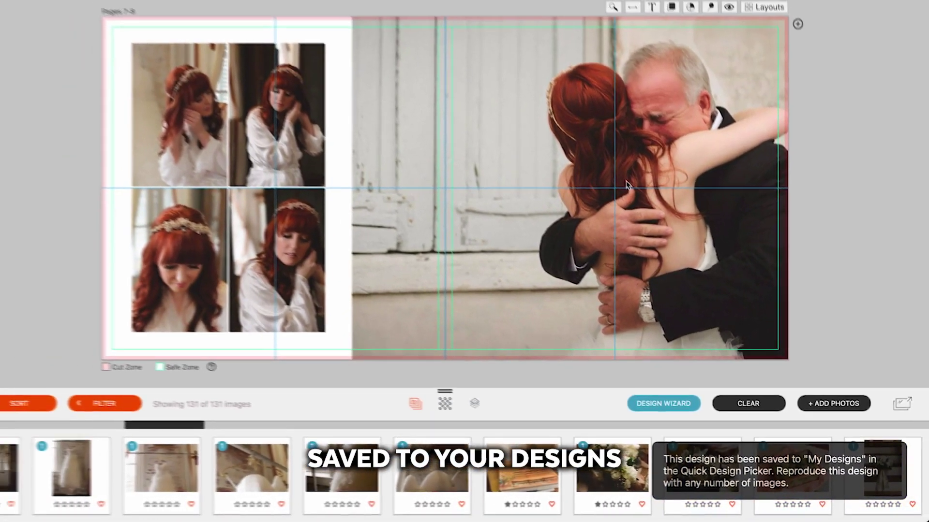
key("Right")
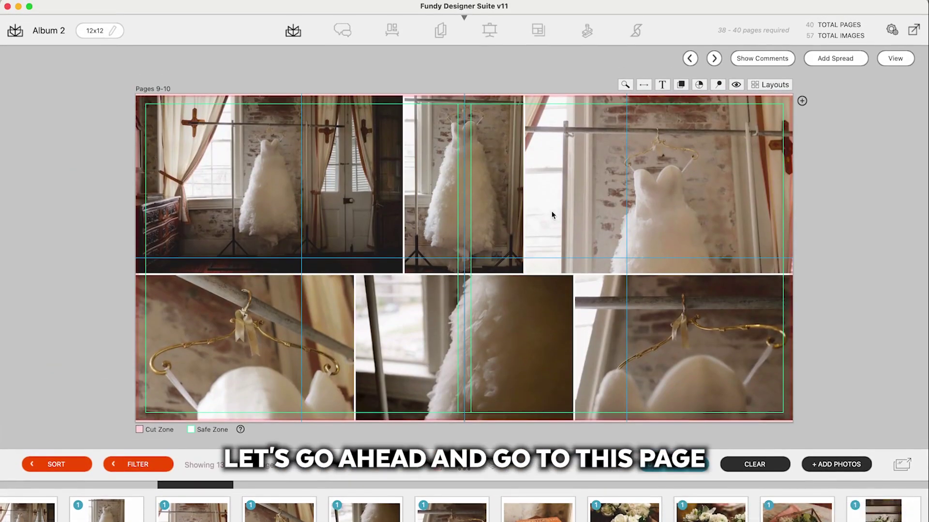
Open the Layouts browser on its My Designs collection for the Pages 9–10 spread
left_click(759, 85)
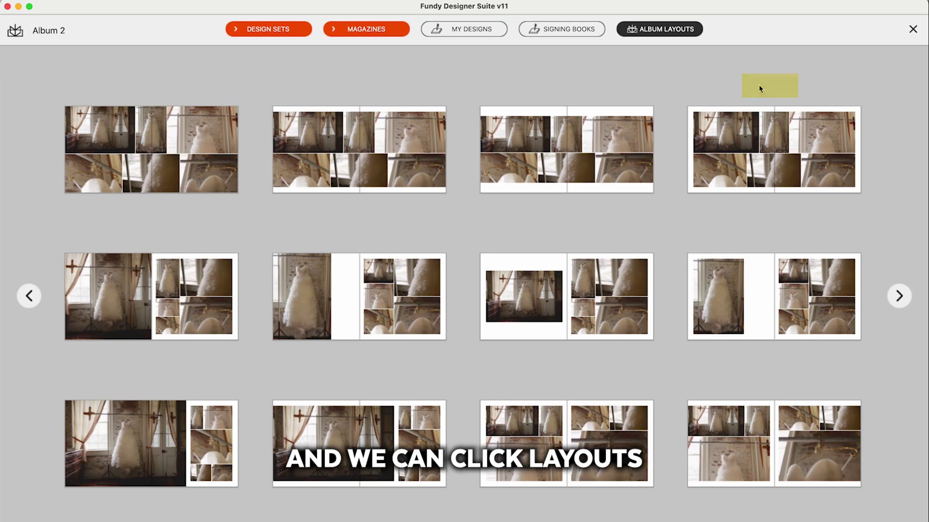
left_click(477, 30)
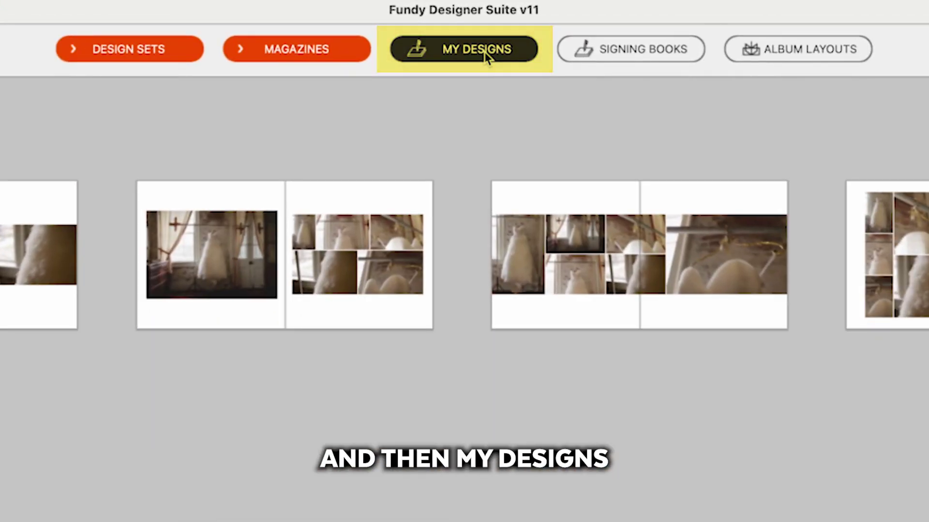